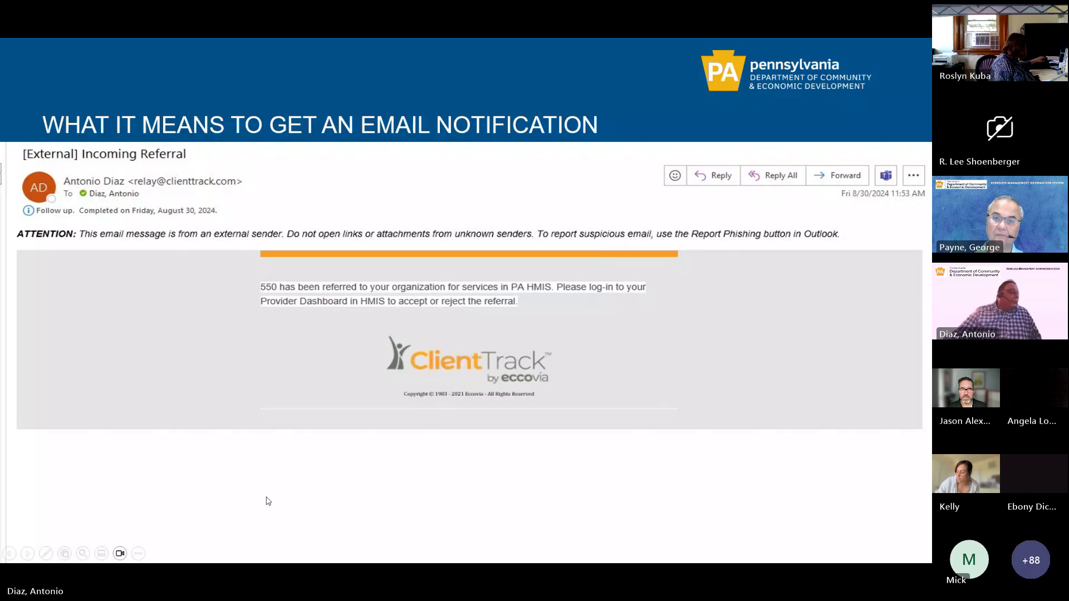
Switch to ClientTrack in the browser, search the providers for "Training" and open the Training Example Organization - Provider Agency Dashboard record
click(167, 550)
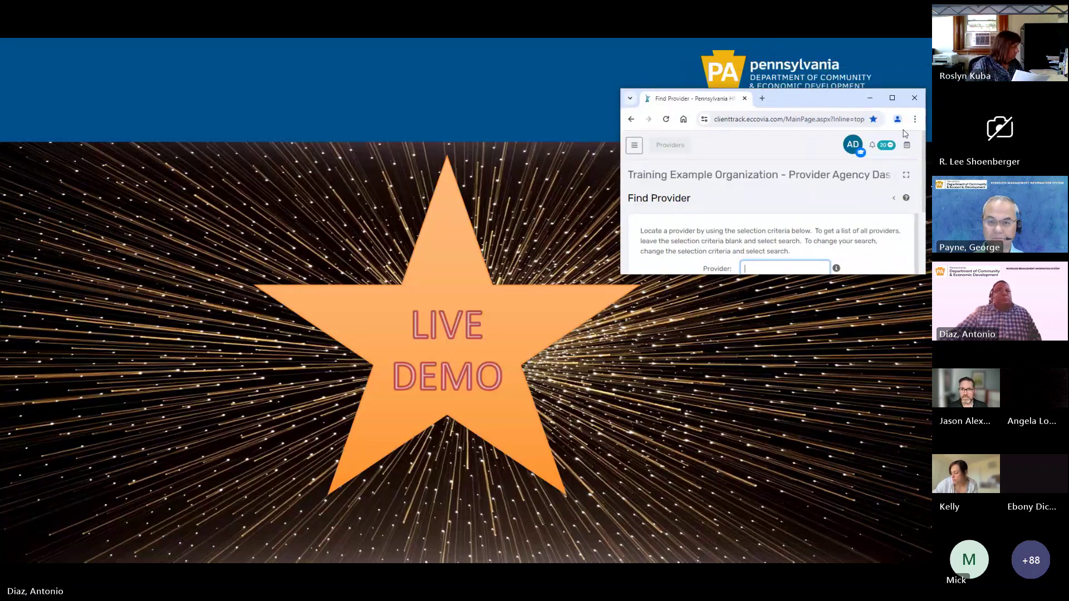
click(893, 98)
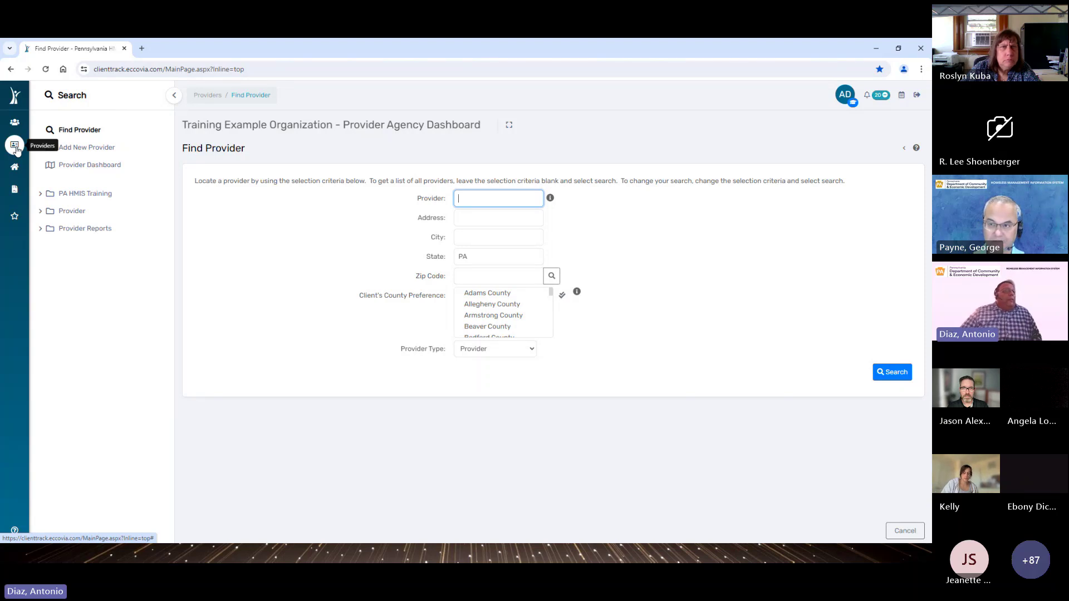
text(TR)
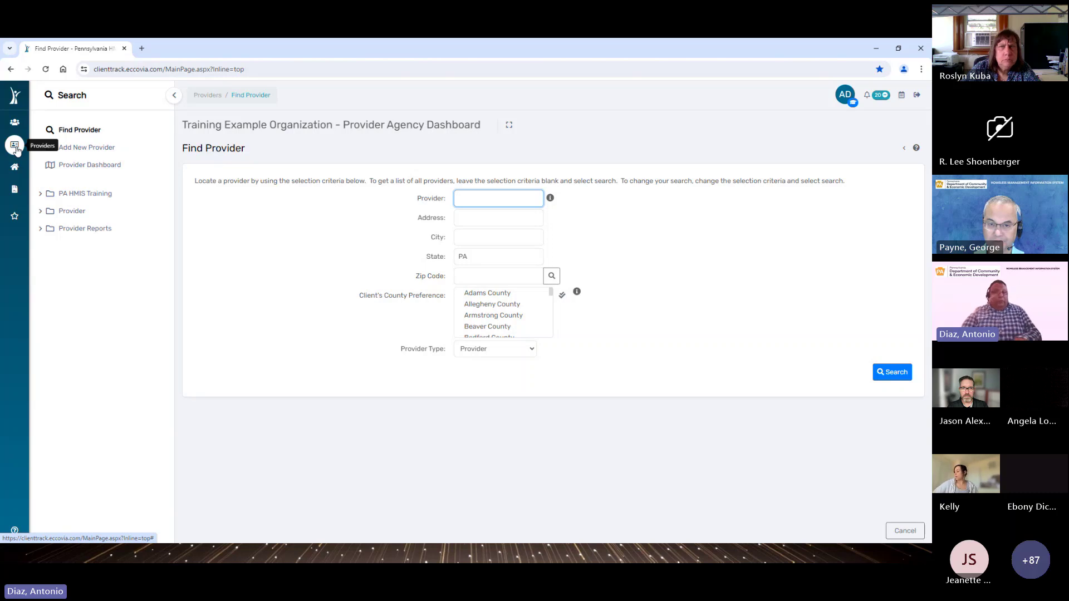
key(BackSpace)
text(ra)
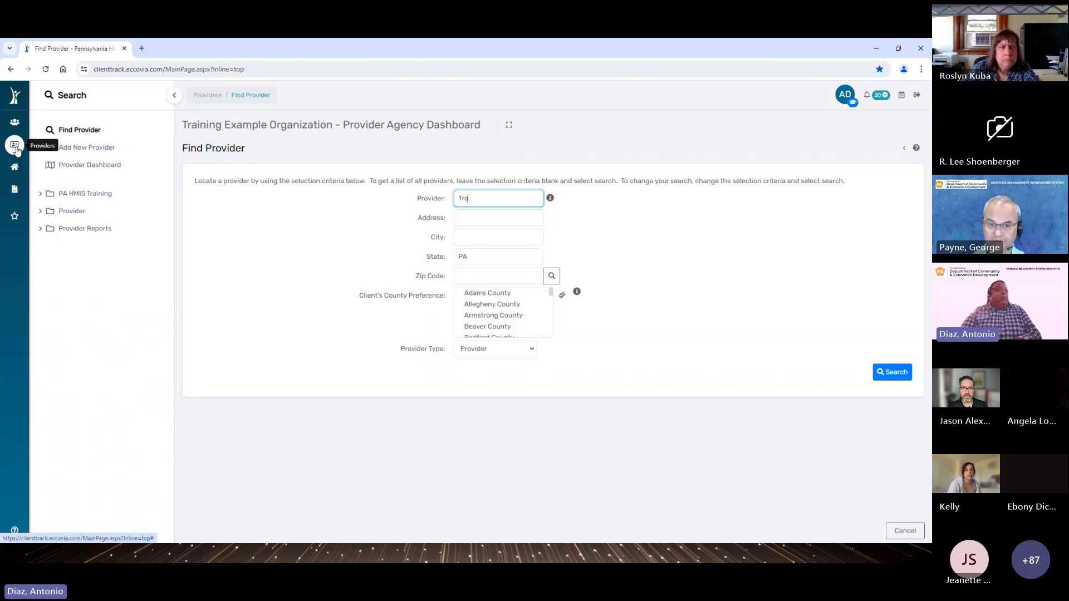
text(ining)
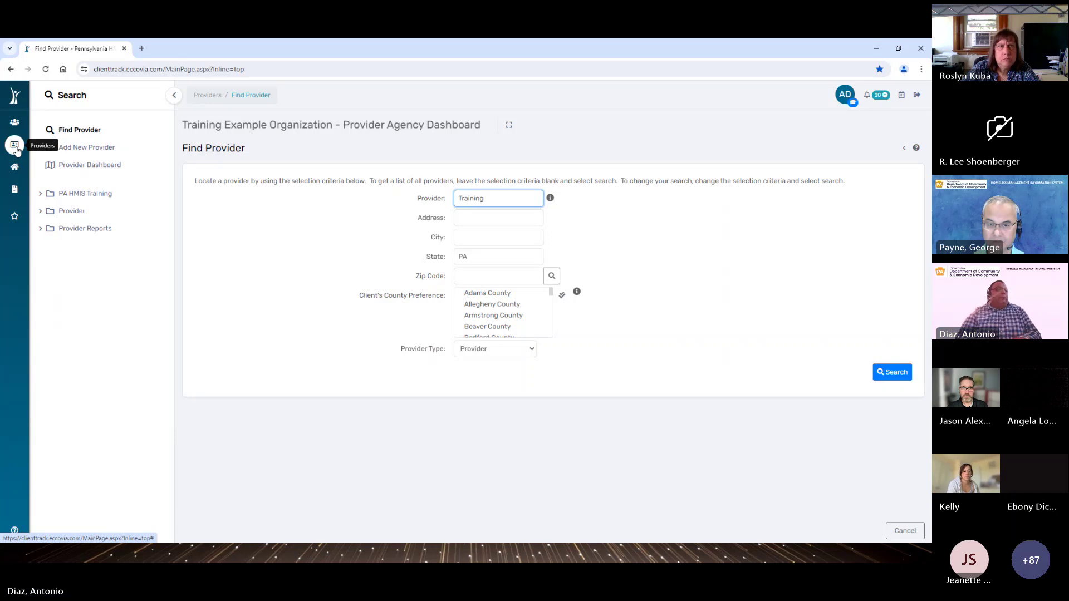
key(Return)
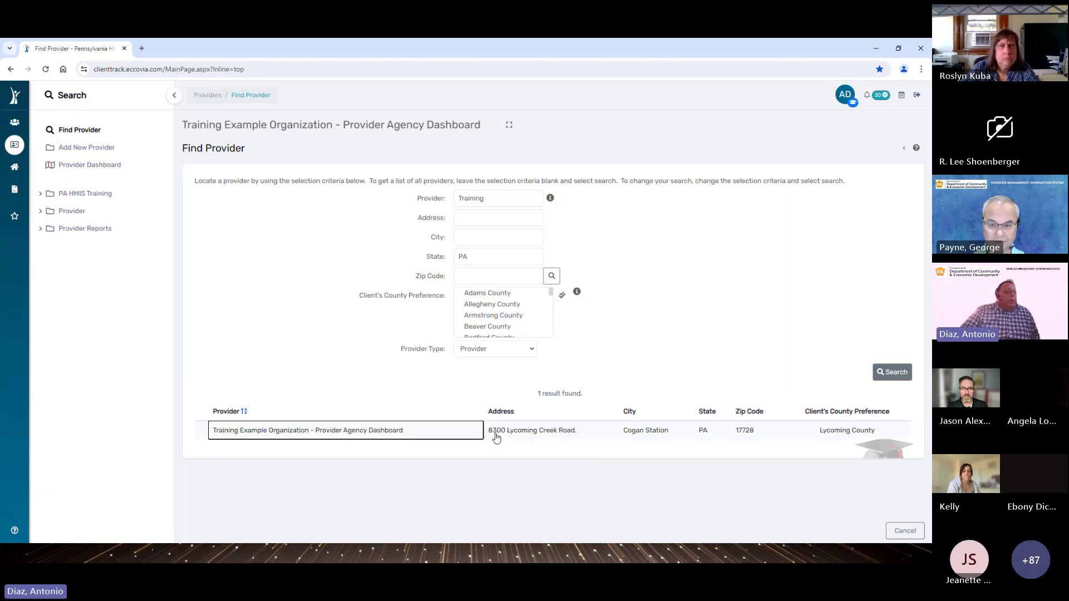
click(337, 436)
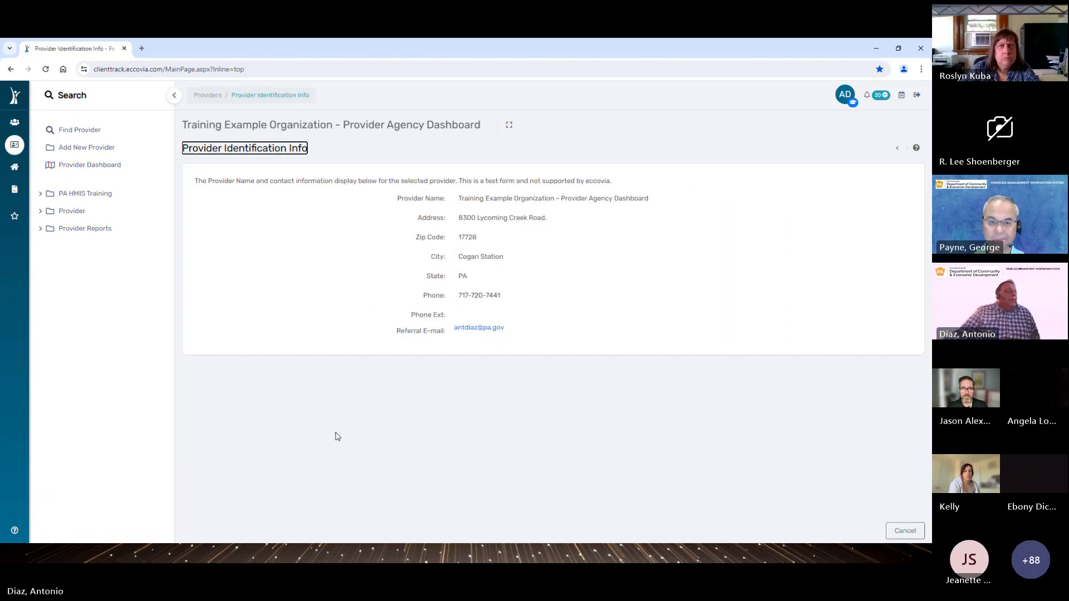
key(Tab)
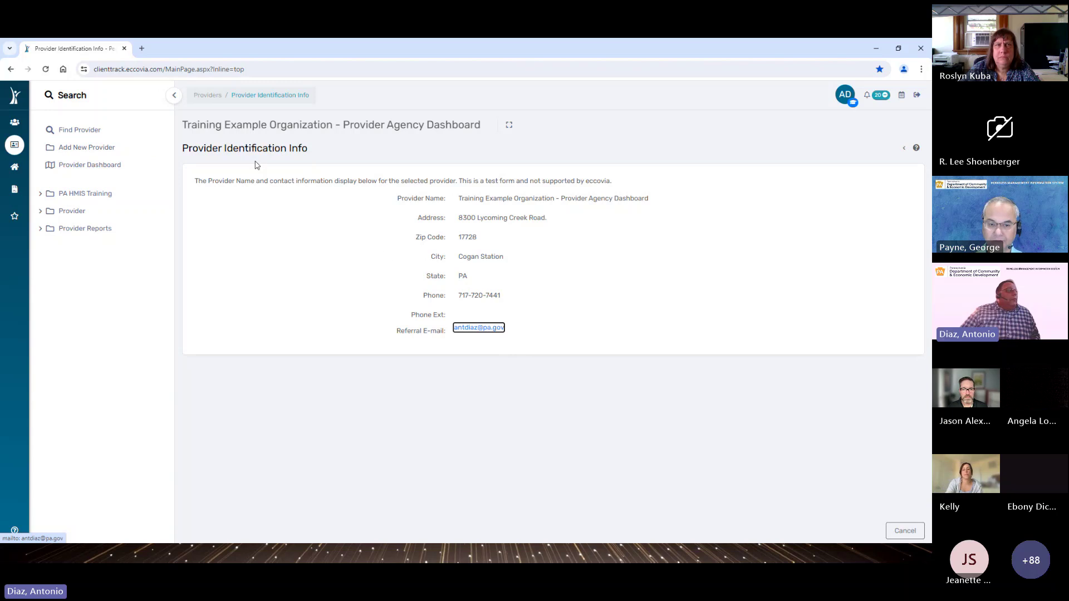
Open the organization's Provider Dashboard and review its referred clients, provider information and services list
click(92, 165)
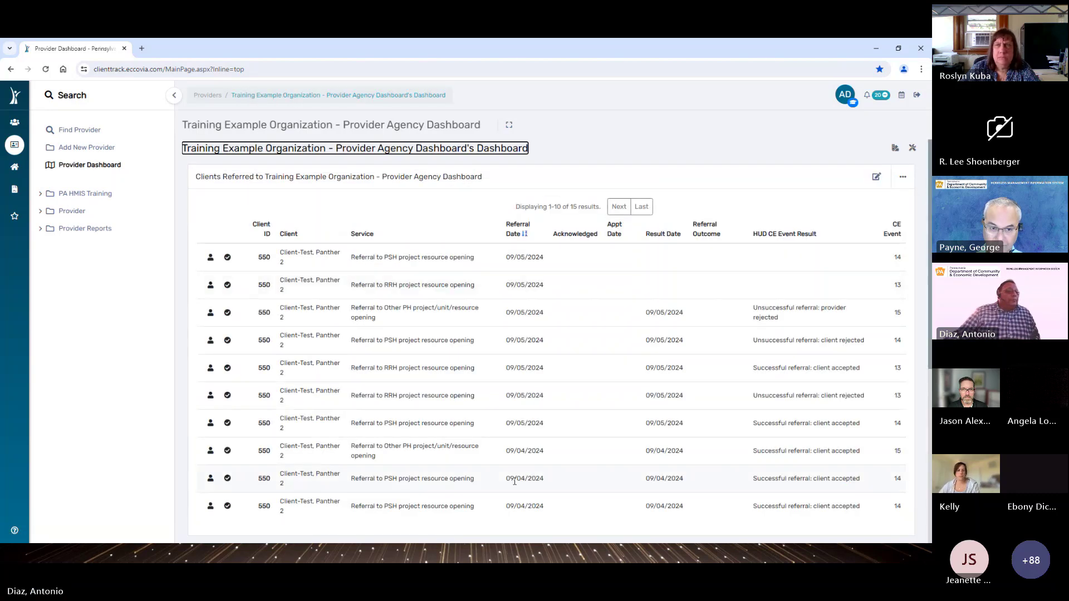
scroll(470, 437, down, 5)
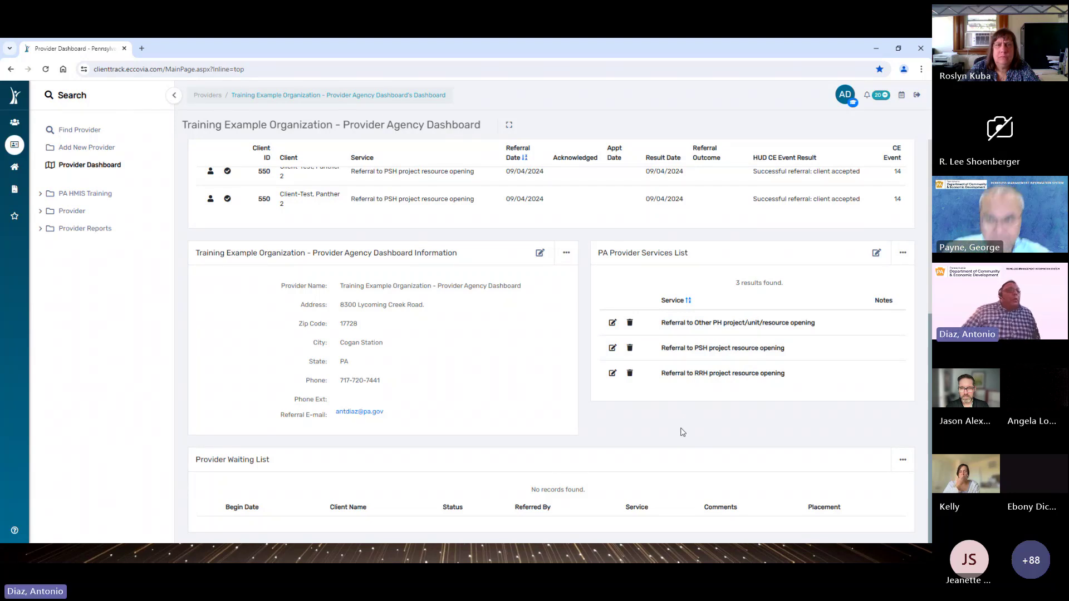
scroll(683, 432, up, 3)
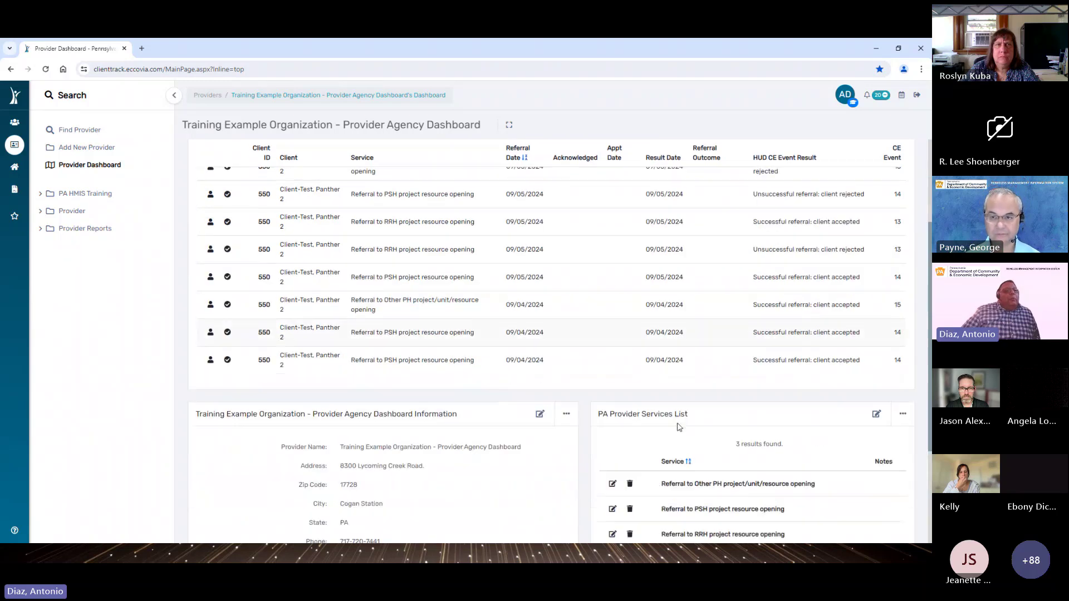
scroll(679, 431, down, 1)
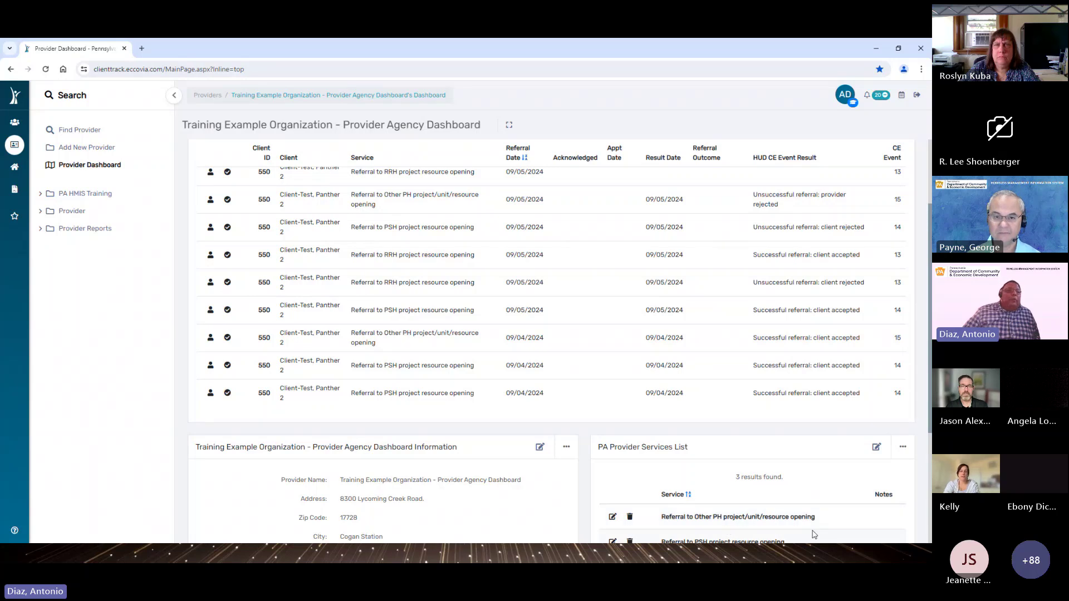
scroll(743, 533, up, 3)
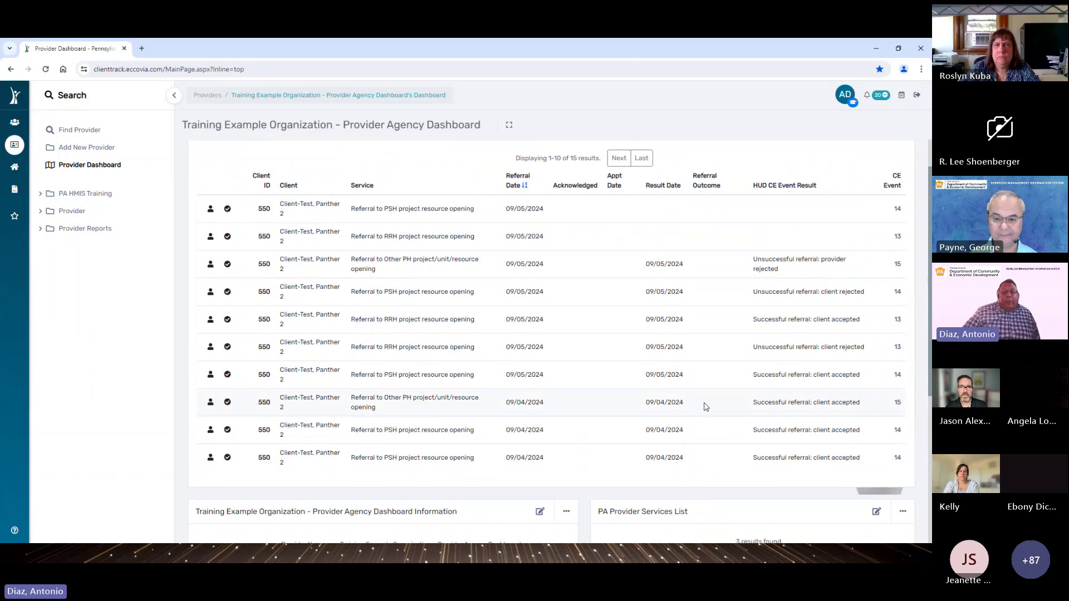
scroll(706, 408, up, 1)
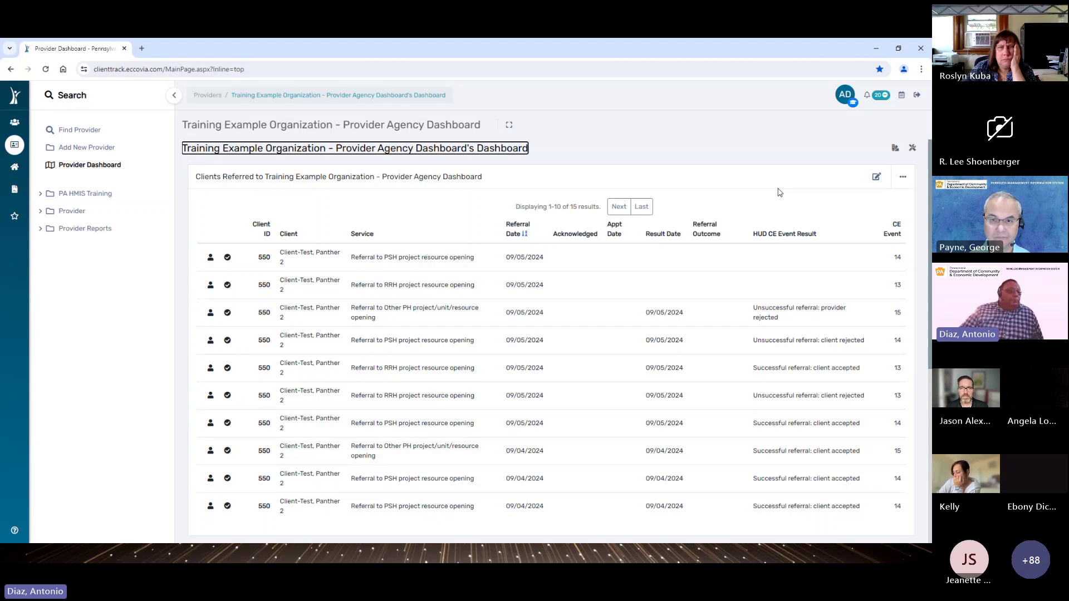
Open the outcome of the pending 09/05/2024 PSH referral, set its HUD CE Event Result to "Unsuccessful referral: client rejected" and try to finish it
click(228, 260)
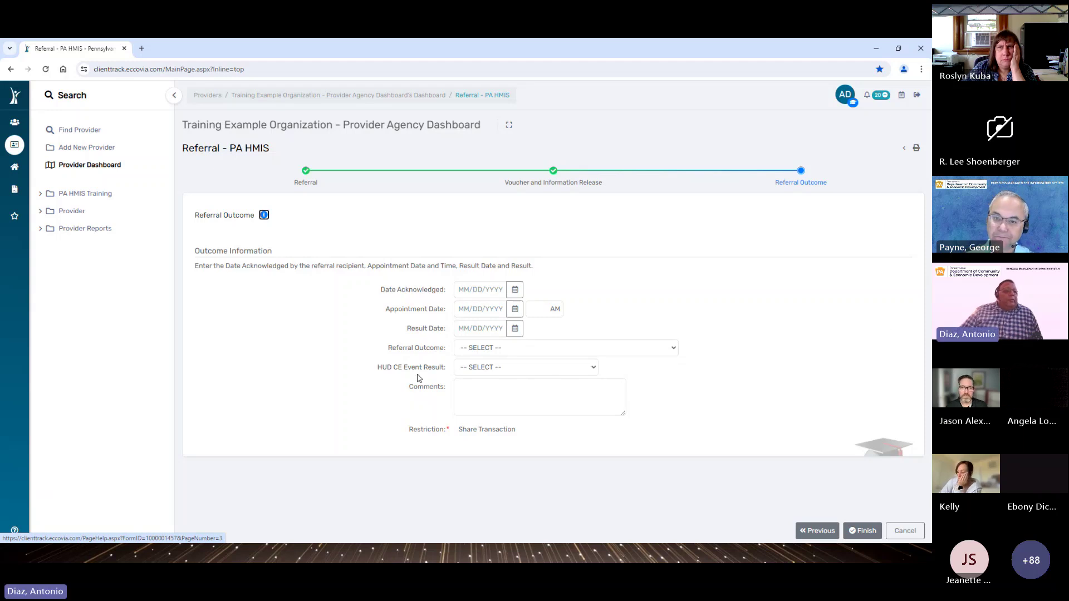
click(583, 371)
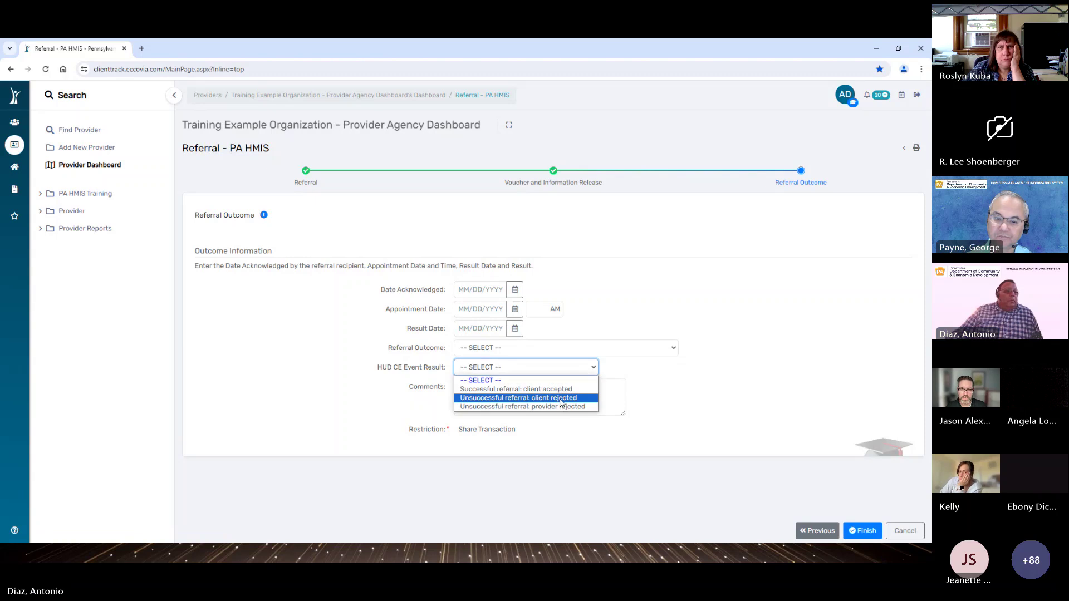
click(561, 397)
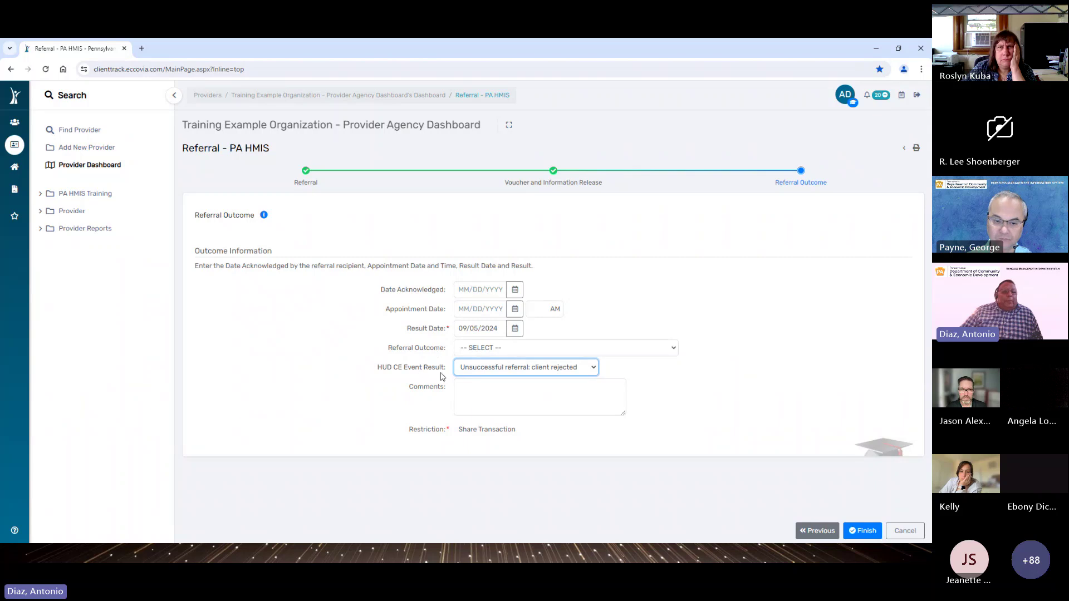
click(866, 532)
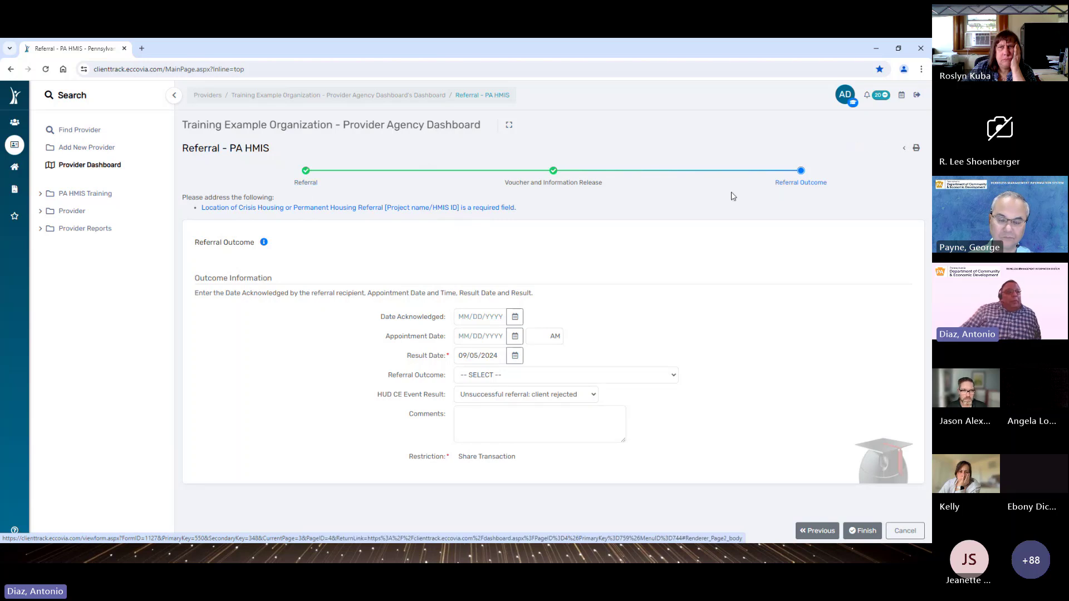
Set the PSH referral's housing location to "Training Example - Permanent Supportive Housing Project" and finish the referral with the voucher and release options unchecked
click(307, 183)
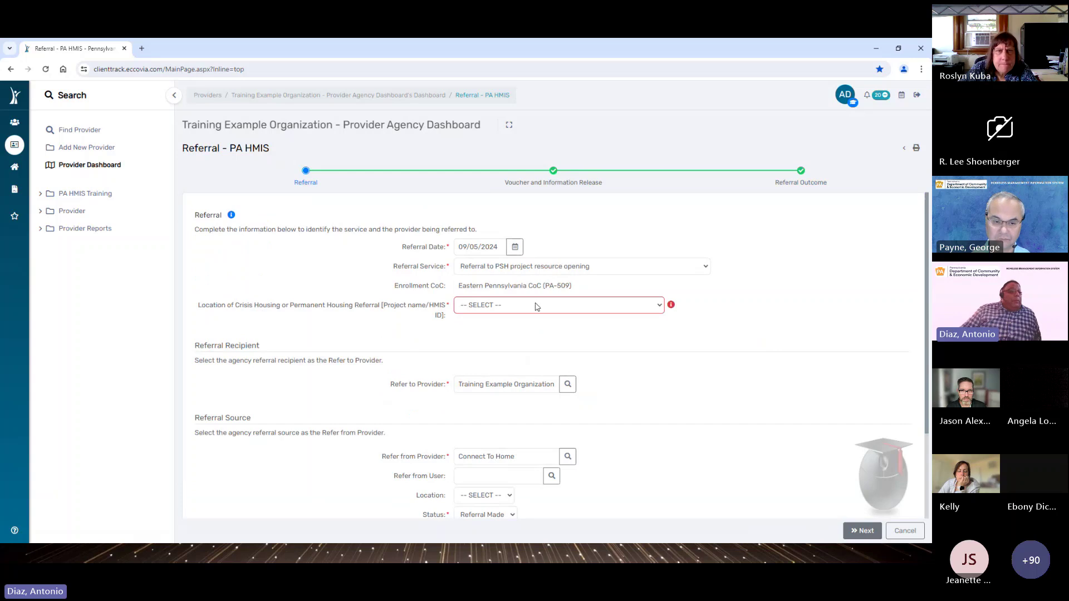
click(660, 306)
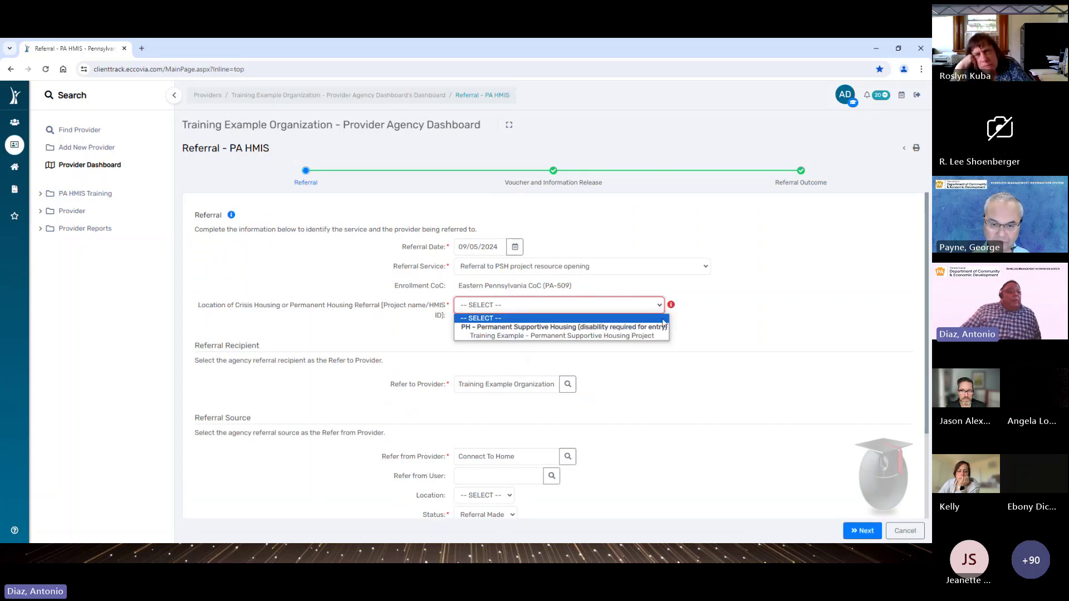
click(547, 337)
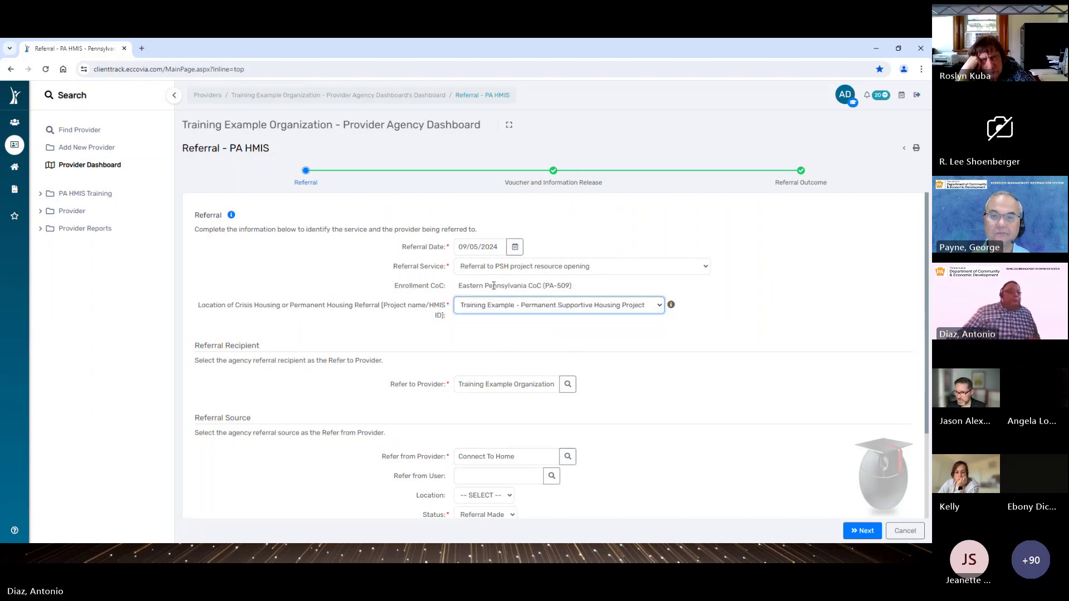
scroll(618, 334, down, 2)
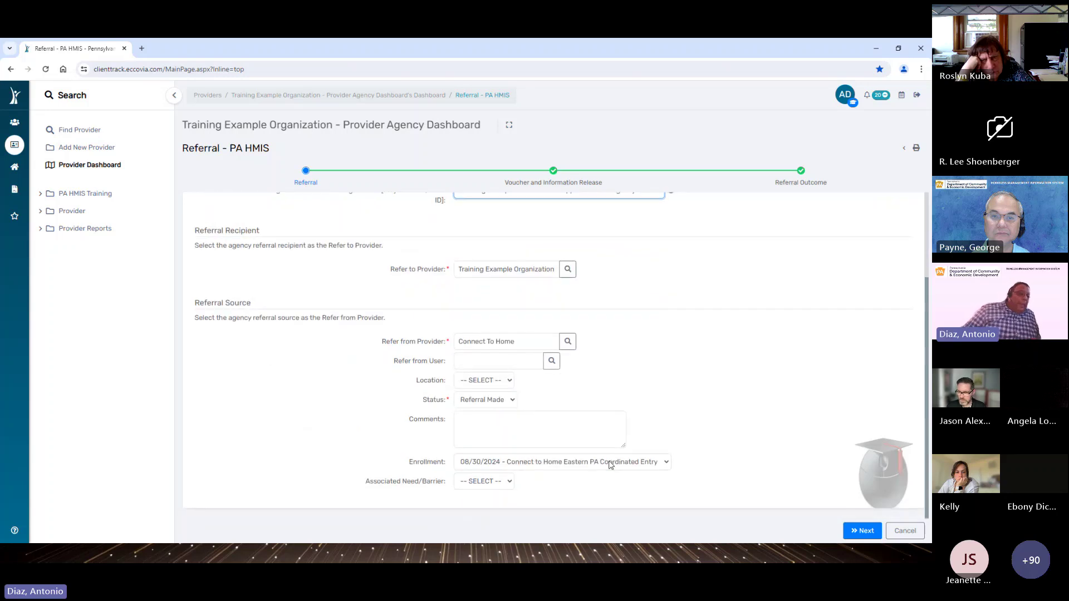
click(864, 531)
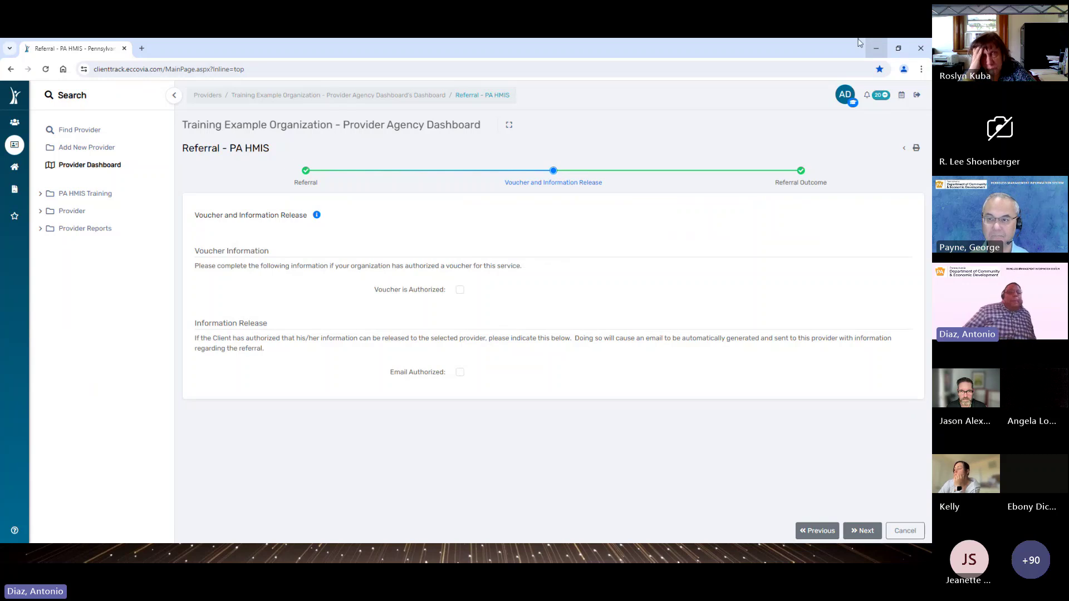
click(863, 532)
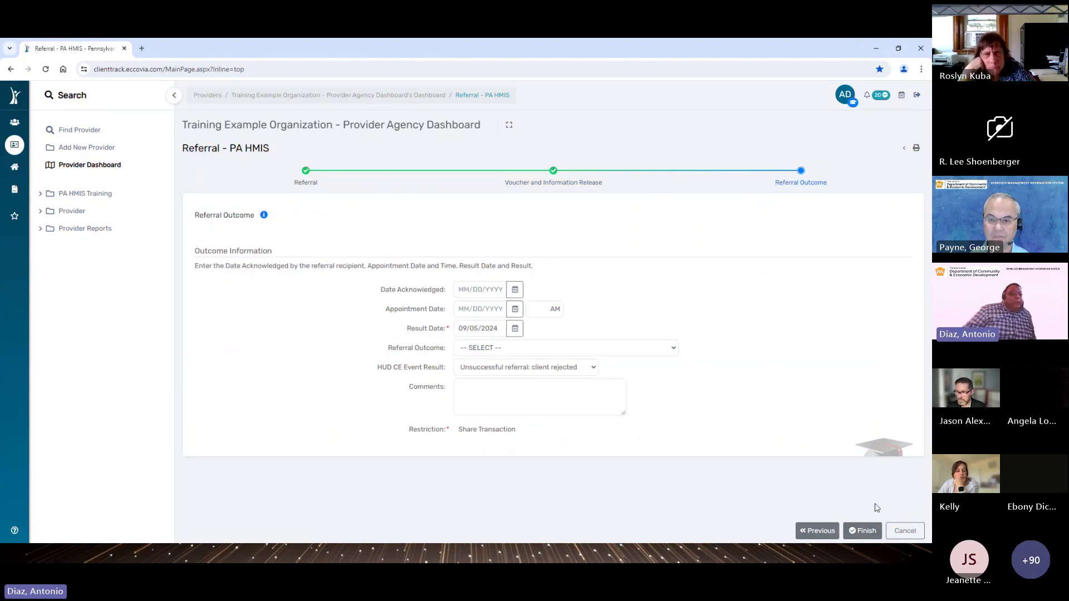
click(863, 532)
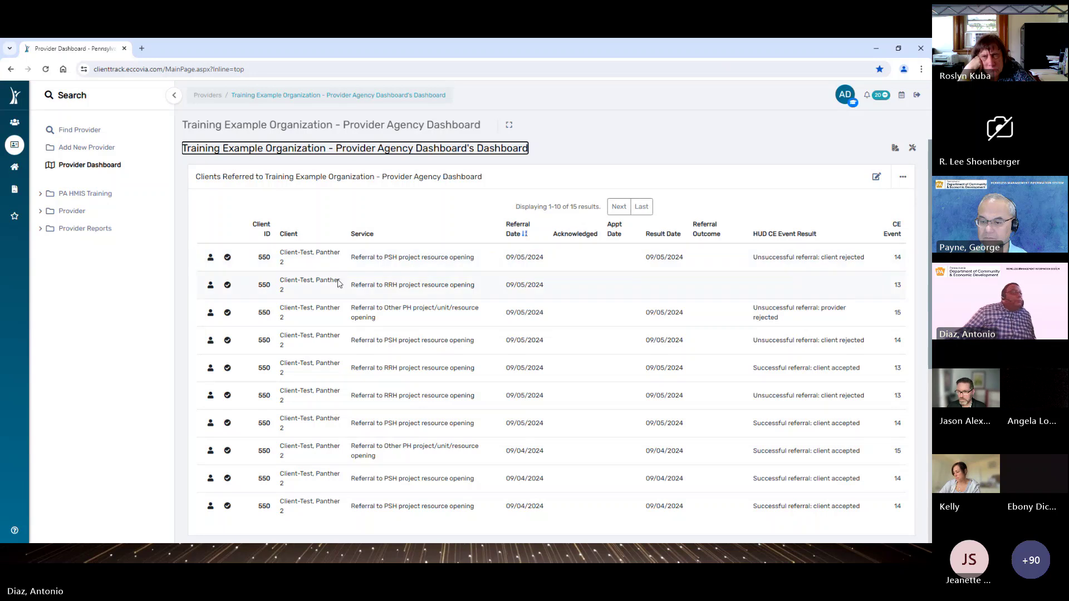
Open the outcome of the pending 09/05/2024 RRH referral, set its HUD CE Event Result to "Successful referral: client accepted" and try to finish it
click(227, 286)
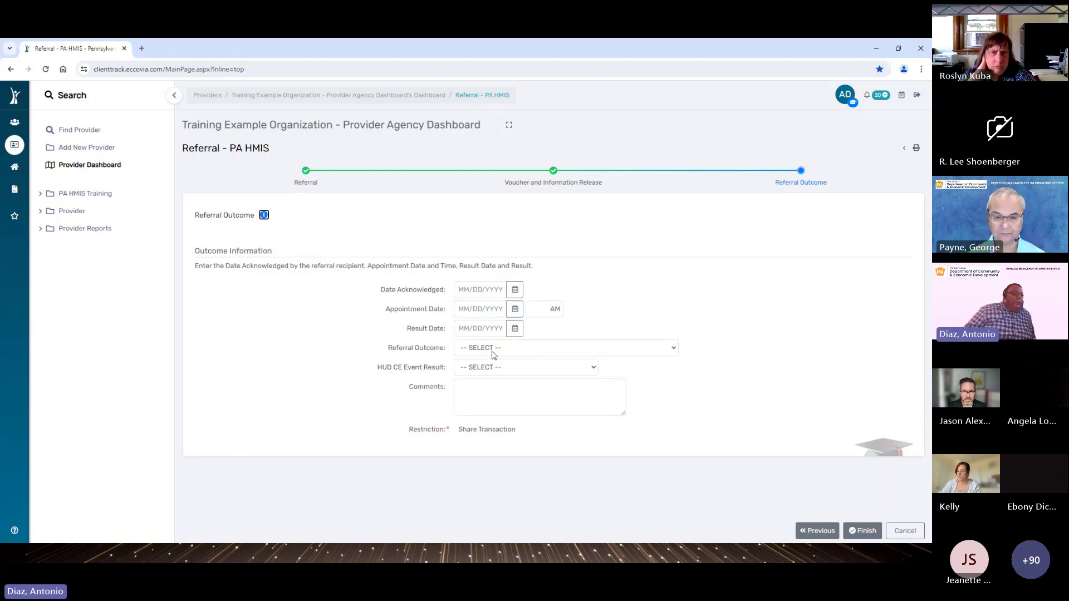
click(660, 353)
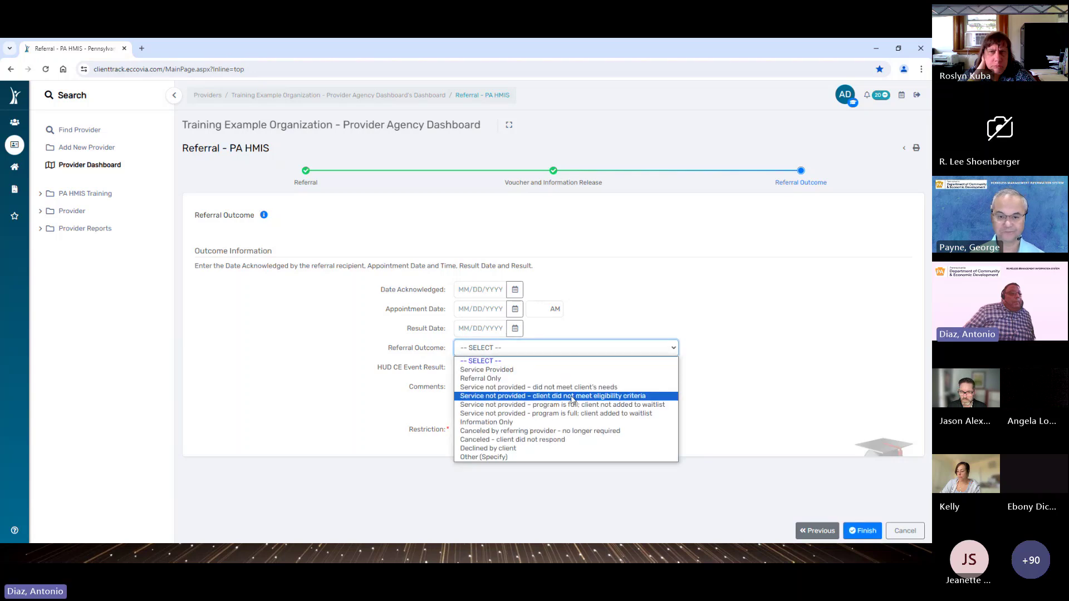
click(539, 354)
click(494, 370)
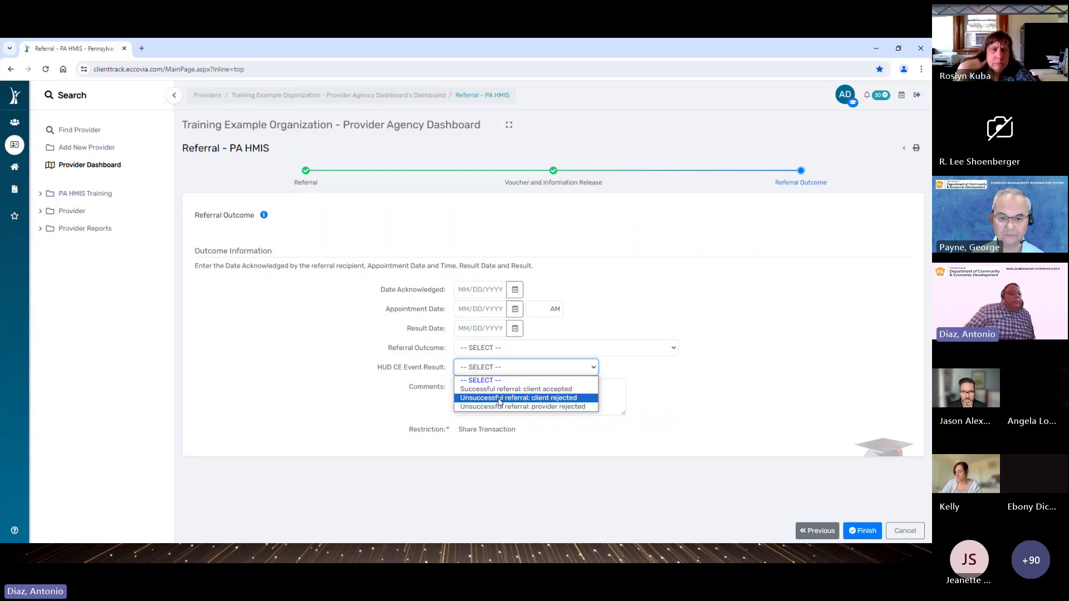
click(501, 389)
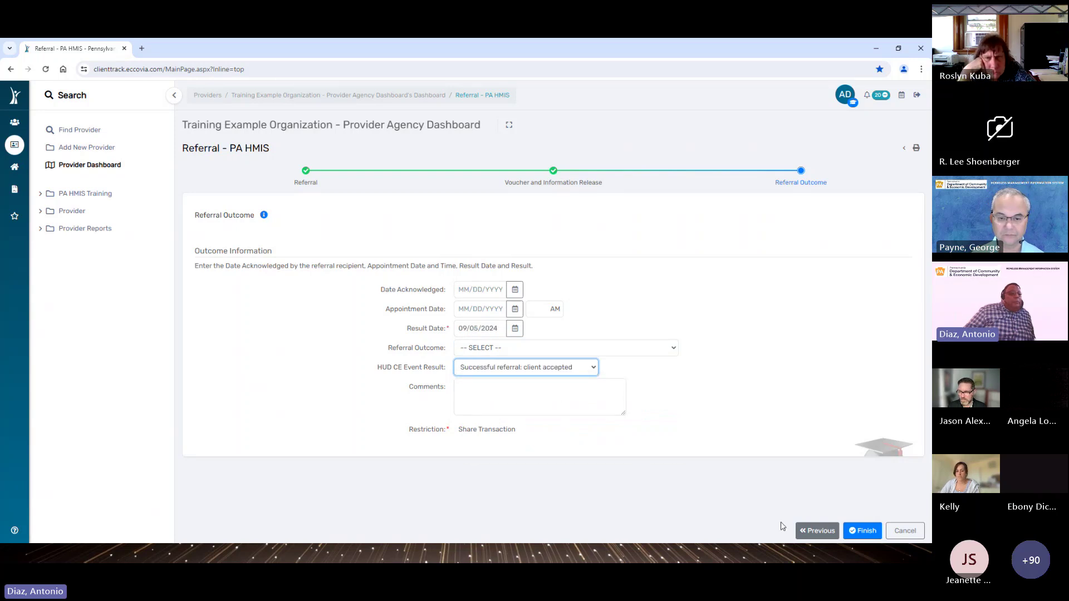
click(861, 530)
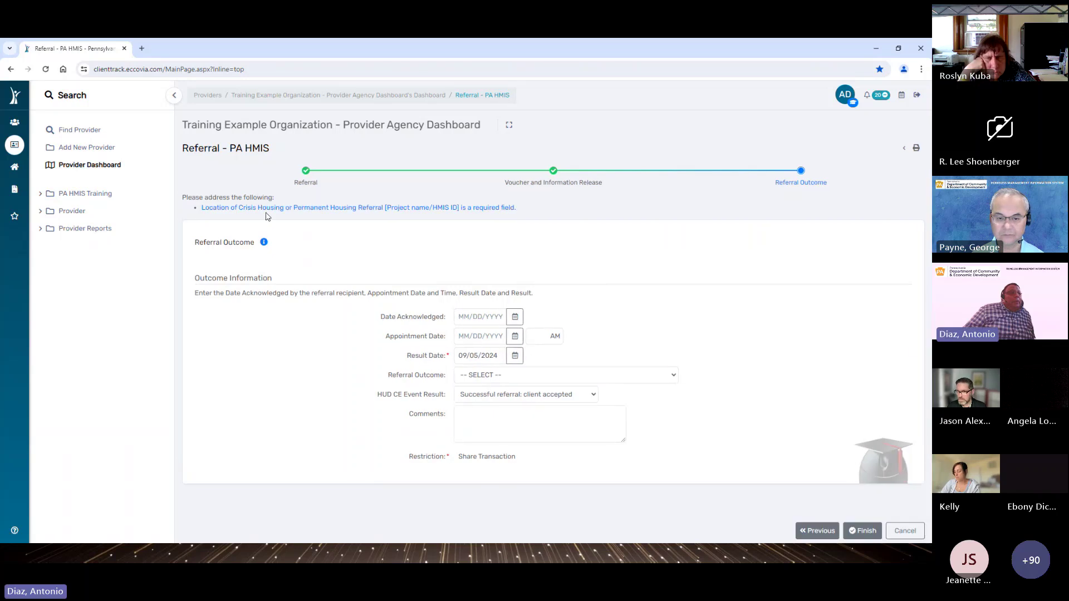
Set the RRH referral's housing location to "Training Example - ESG Rapid Rehousing Project (RR, RRH)" and finish the referral
click(305, 189)
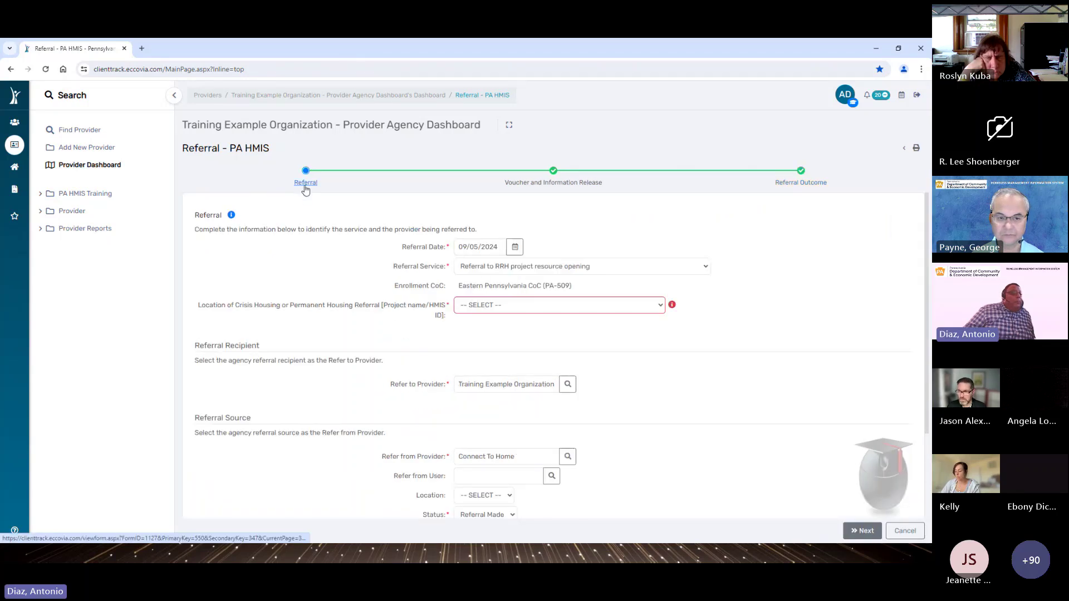
click(621, 313)
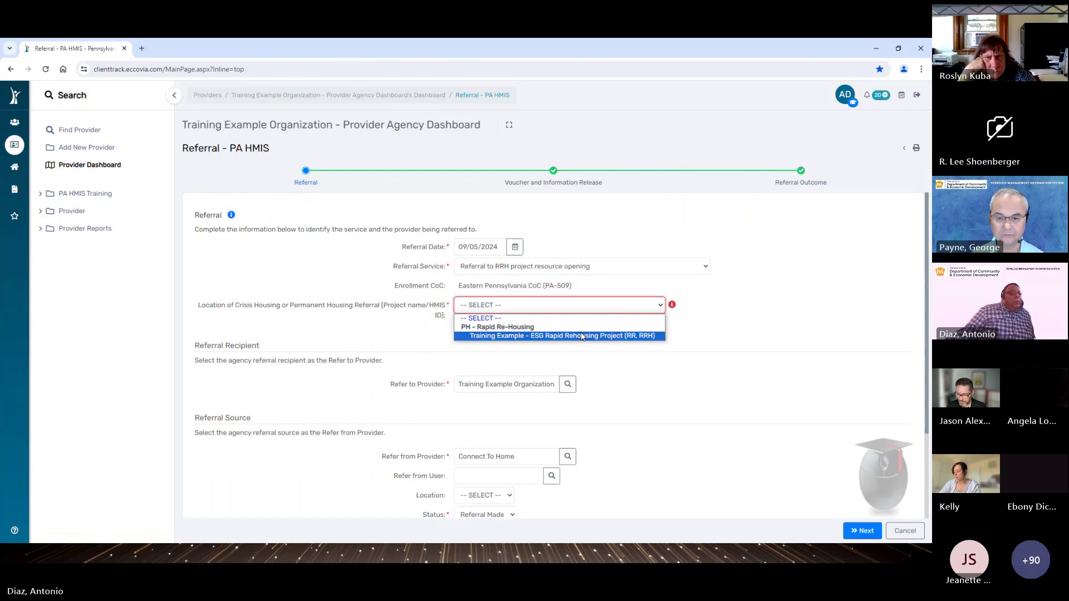
click(583, 337)
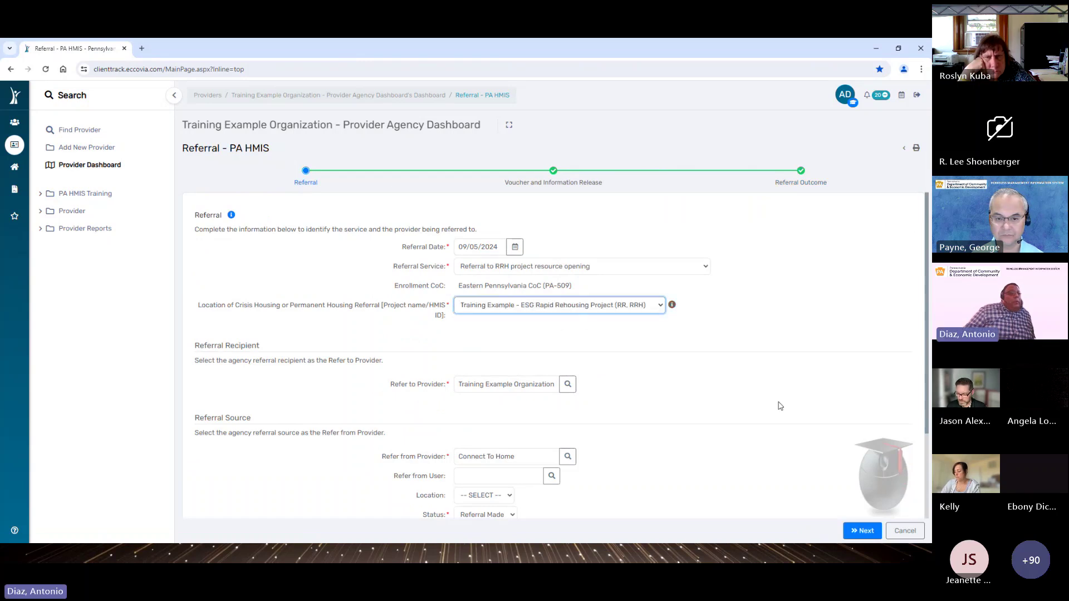
click(865, 532)
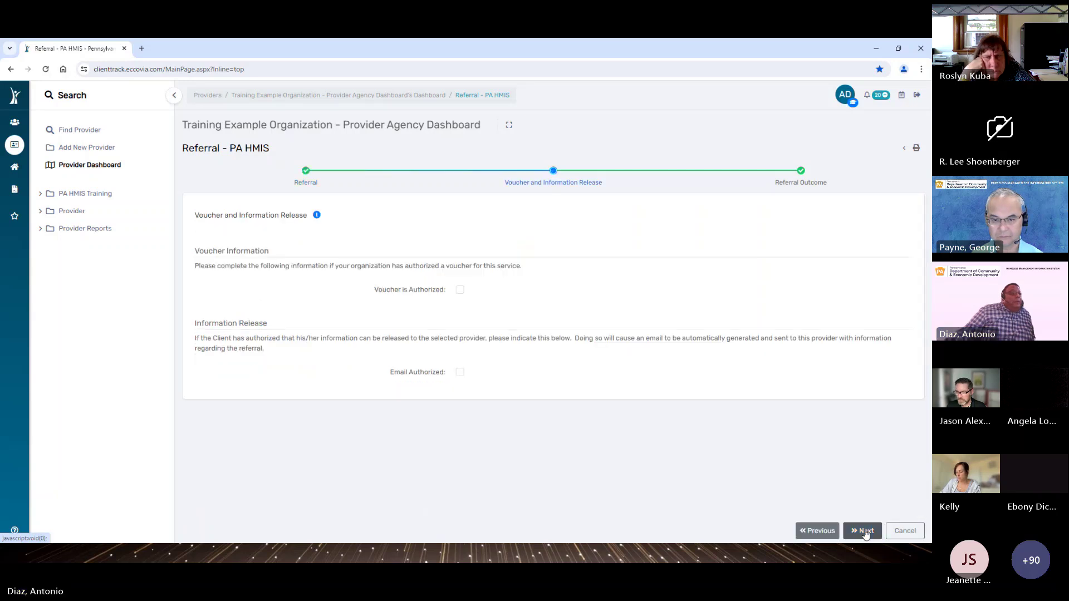
click(865, 532)
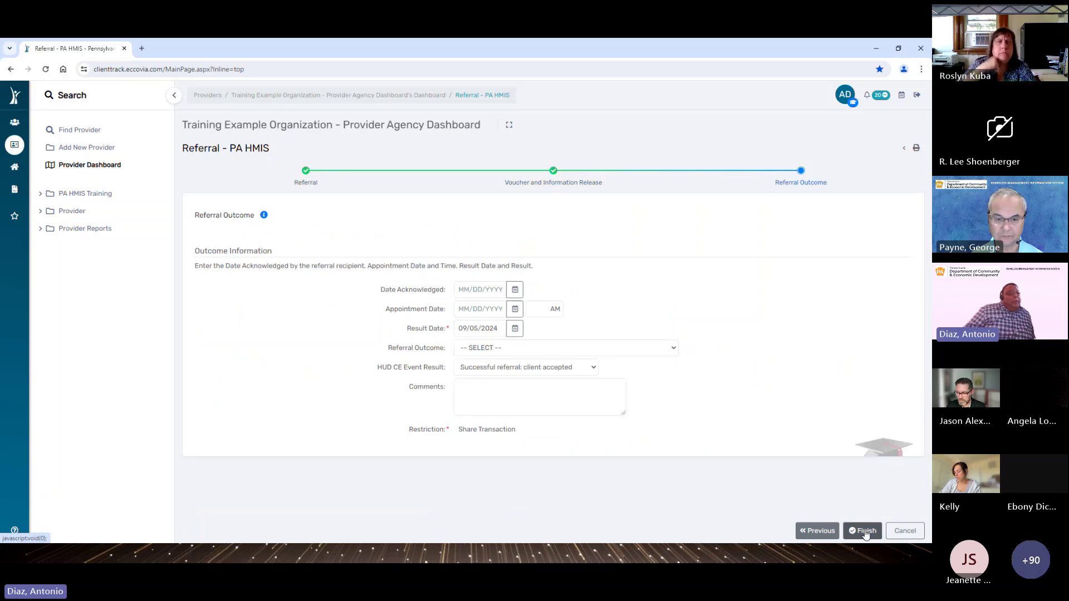
click(865, 532)
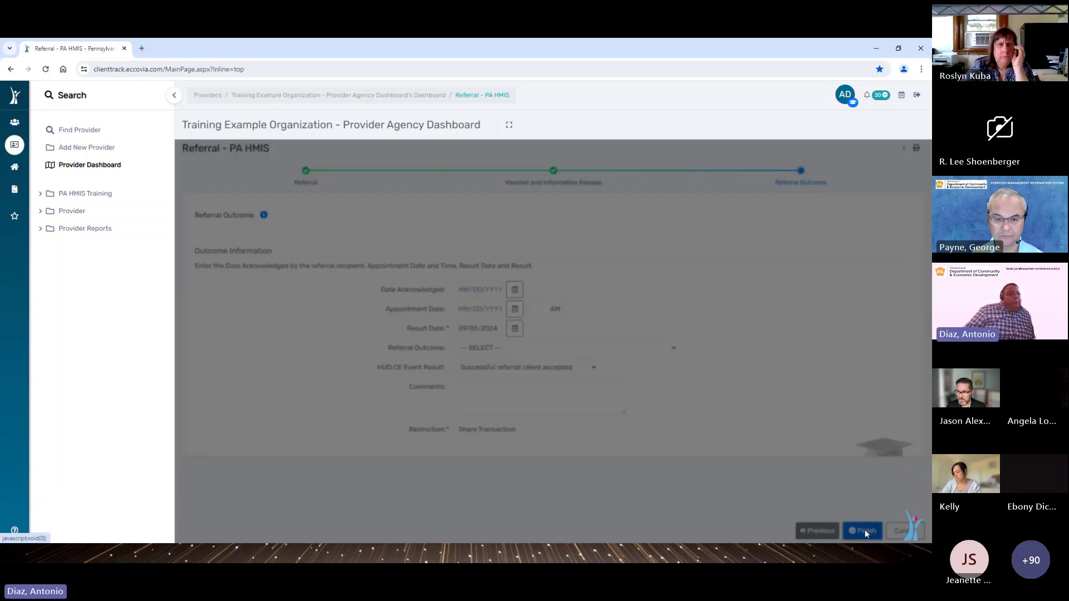